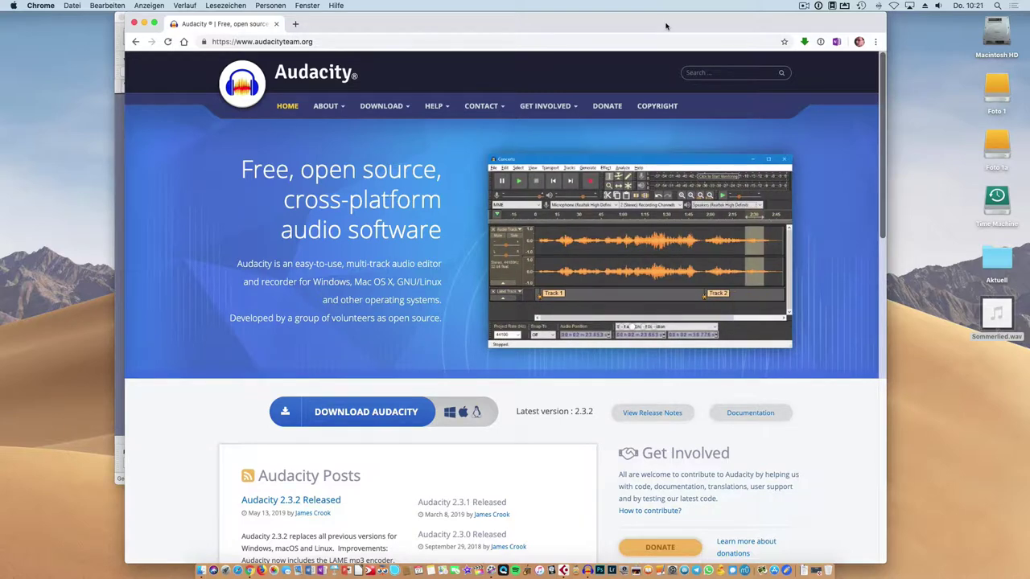
- Close the browser window with the audacityteam.org website and switch to the empty Audacity project
left_click(339, 42)
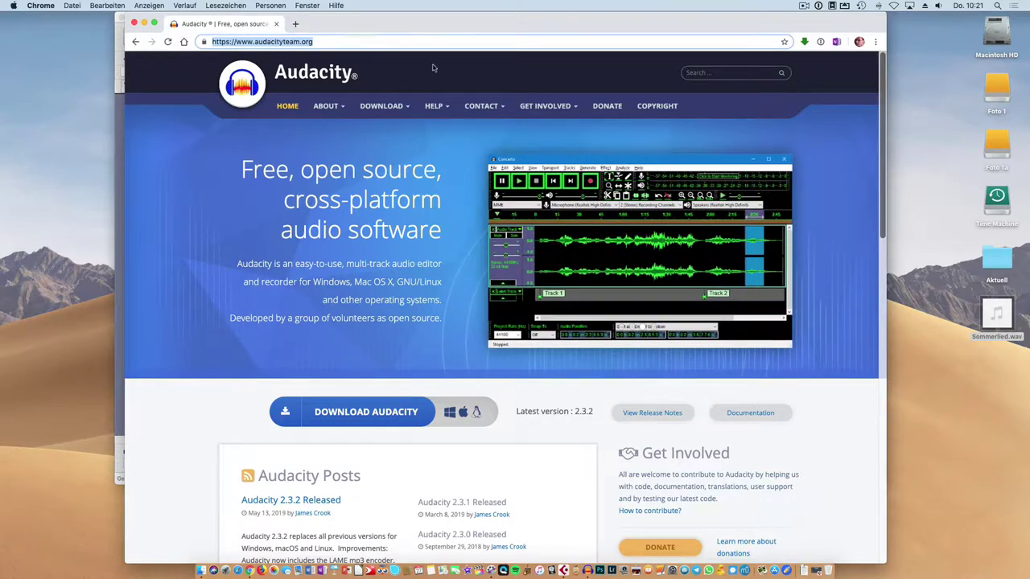
left_click(134, 23)
left_click(244, 86)
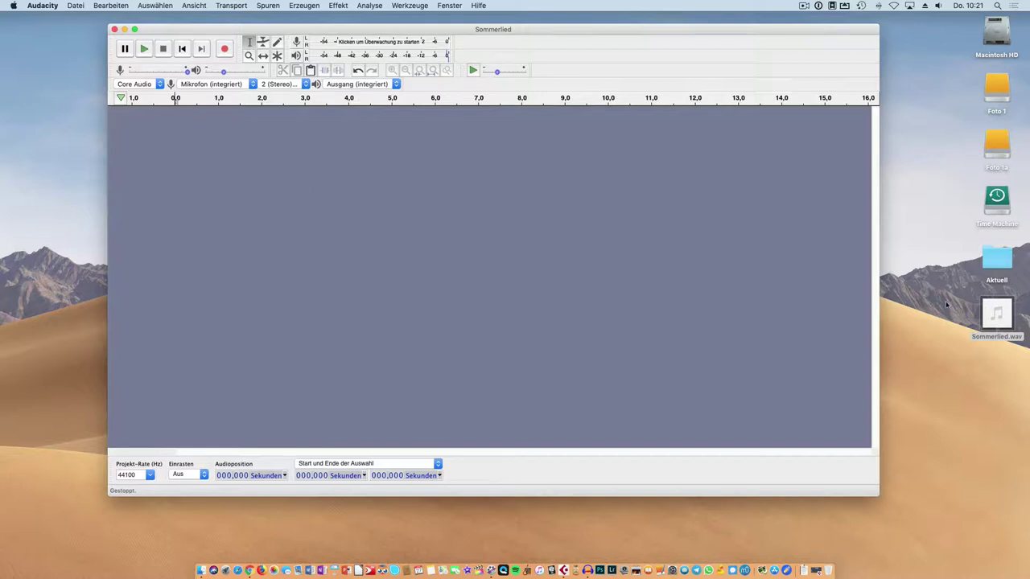
- Import Sommerlied.wav from the desktop into the project and enlarge the stereo track's height
mouse_move(990, 305)
left_click_drag(990, 305, 440, 224)
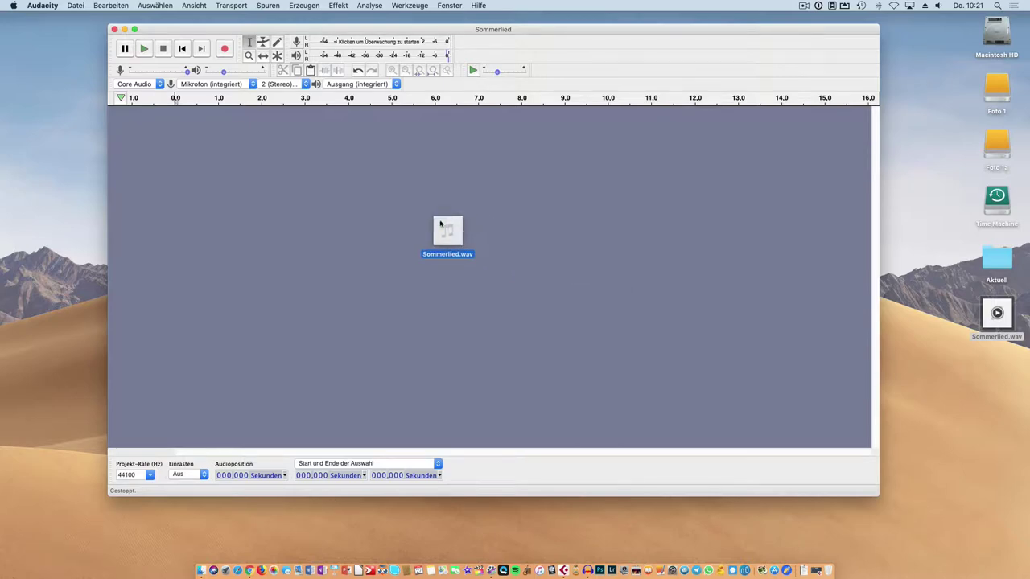
left_click_drag(440, 224, 440, 224)
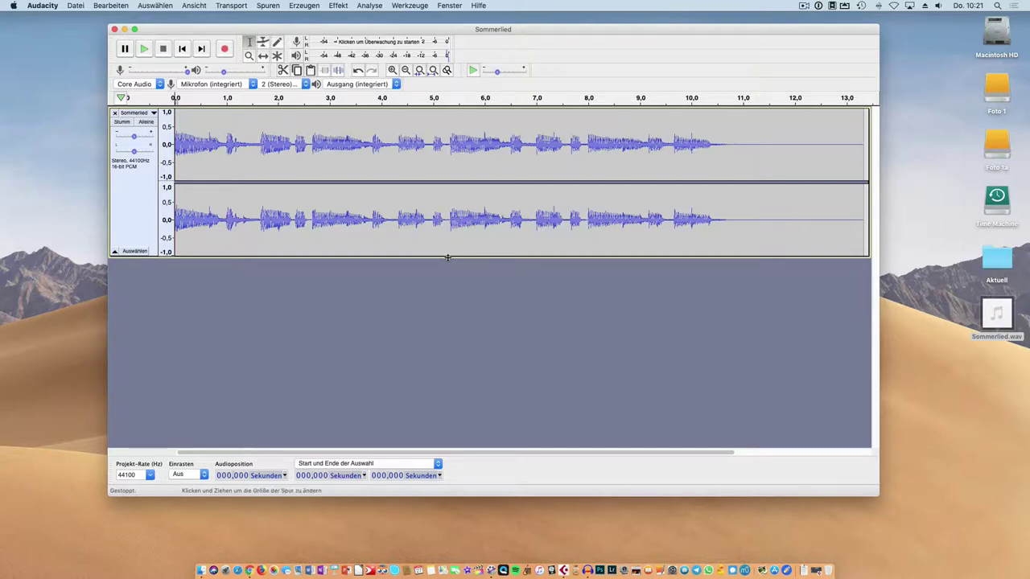
left_click_drag(448, 258, 447, 372)
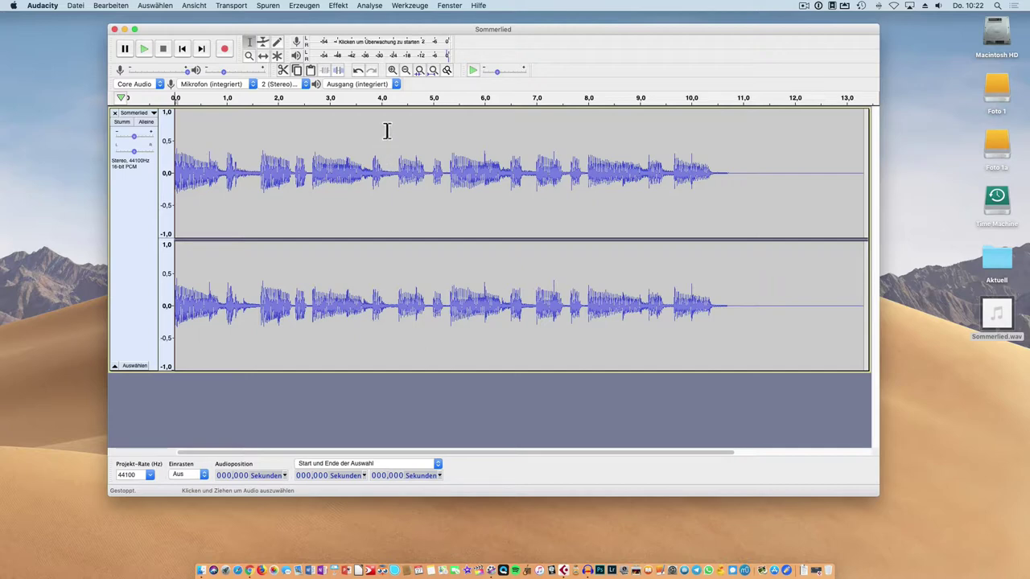
- Normalize the whole track to a peak amplitude of 0,0 dB with DC offset removal enabled
left_click(339, 6)
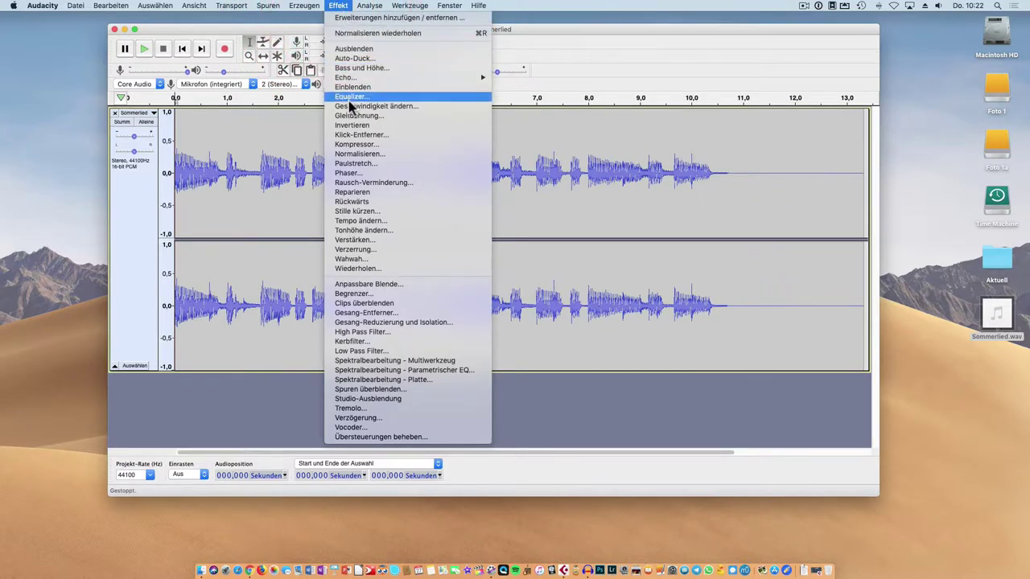
left_click(361, 154)
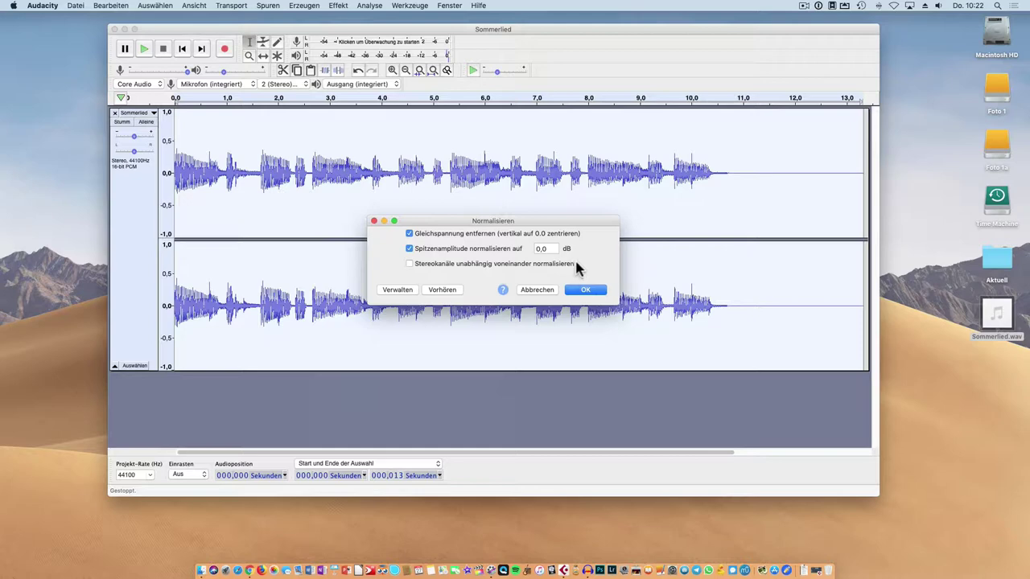
left_click(582, 291)
left_click(583, 291)
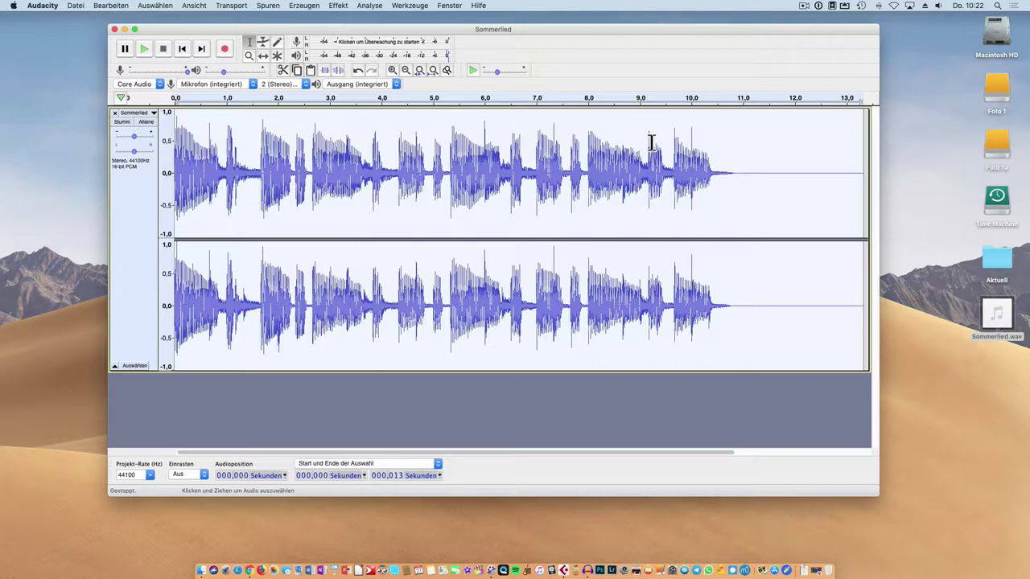
- Play the track from about the 9-second mark to check how it ends
left_click_drag(633, 30, 576, 19)
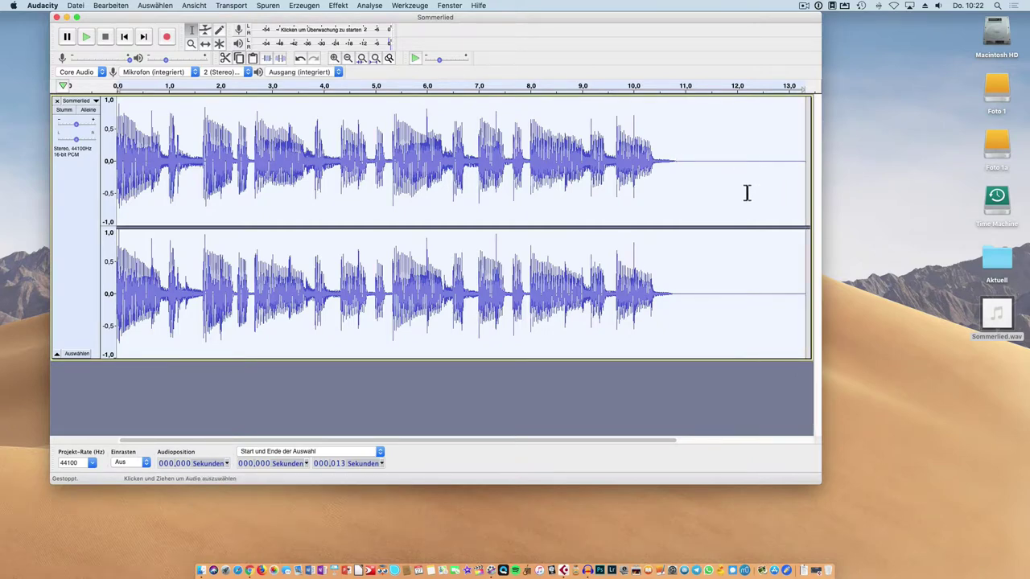
left_click(580, 149)
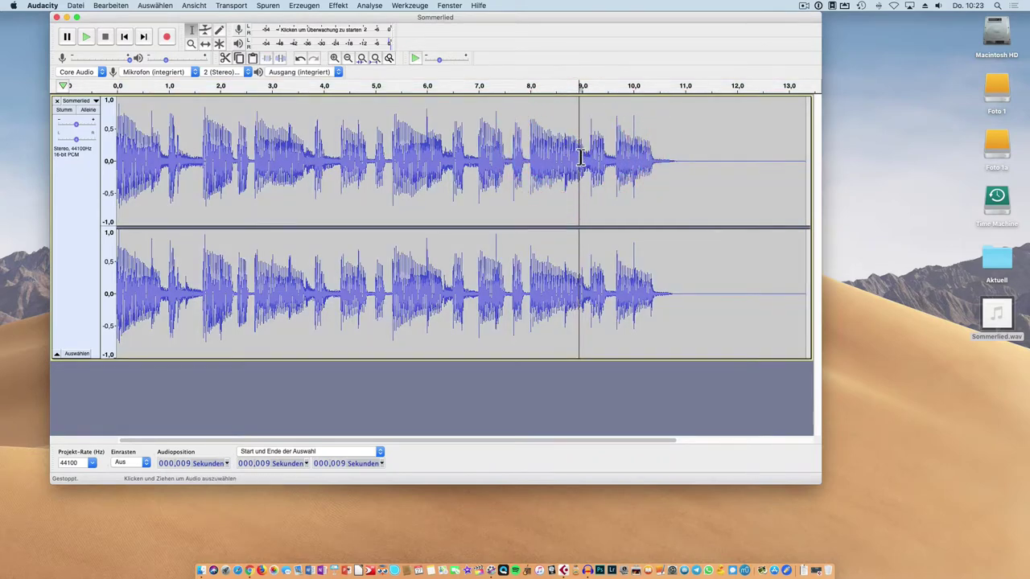
left_click(87, 37)
- Delete the silent tail of the track from about 12 seconds to the end
left_click_drag(754, 156, 762, 156)
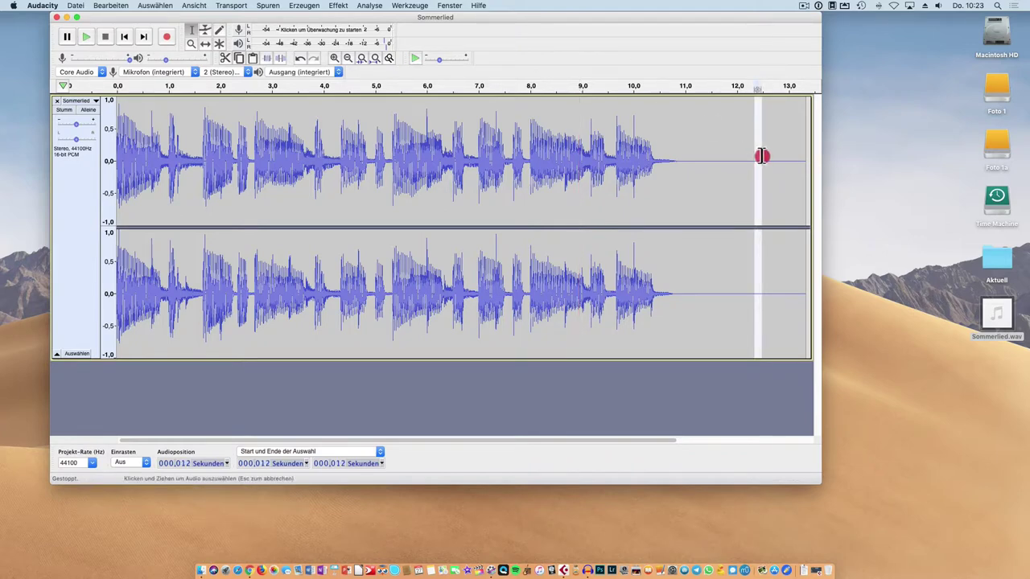
left_click(739, 156)
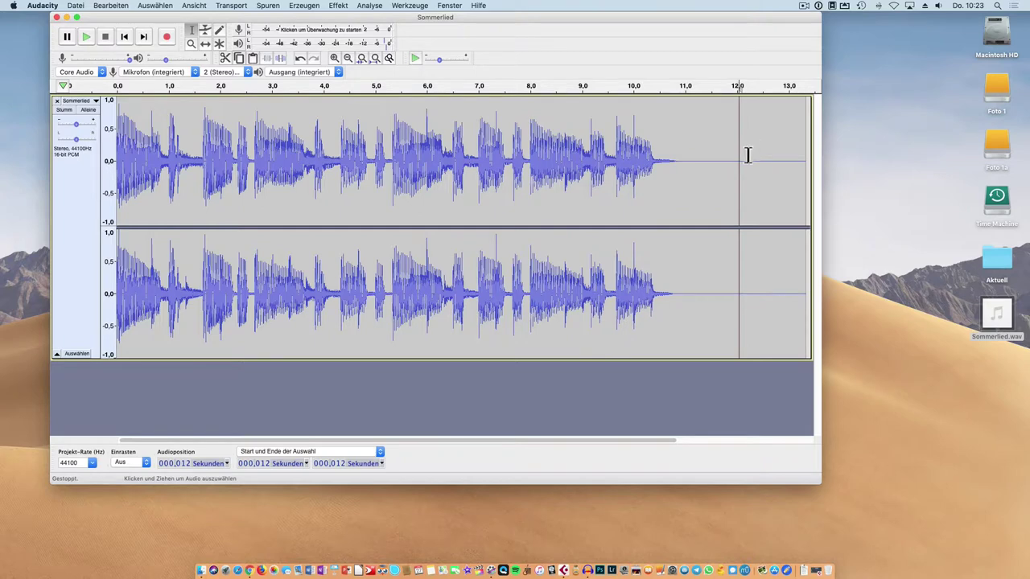
left_click_drag(748, 156, 819, 157)
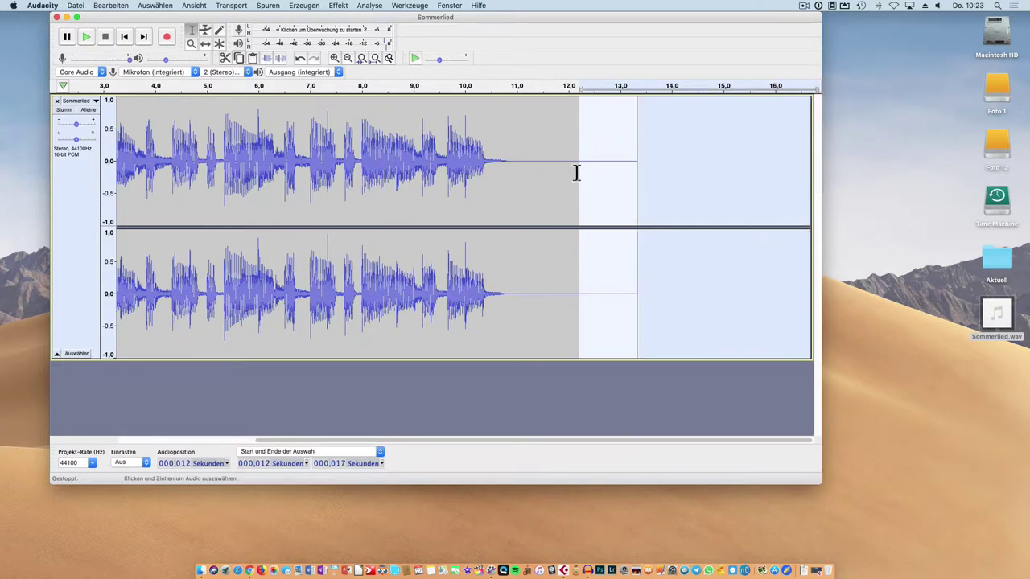
key("Delete")
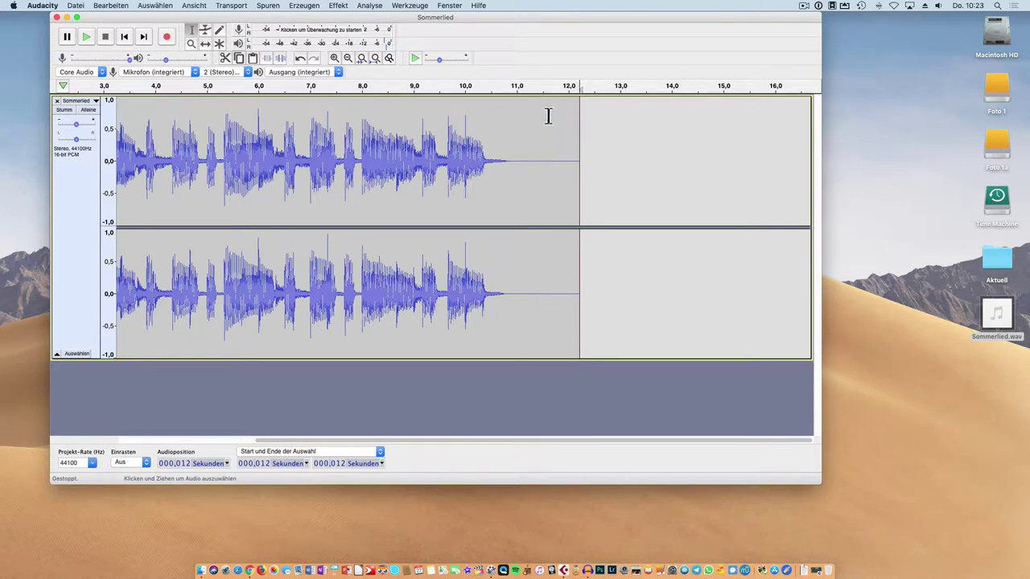
- Apply a fade-out to the end of the track from about 11.7 seconds onward
left_click_drag(552, 150, 592, 149)
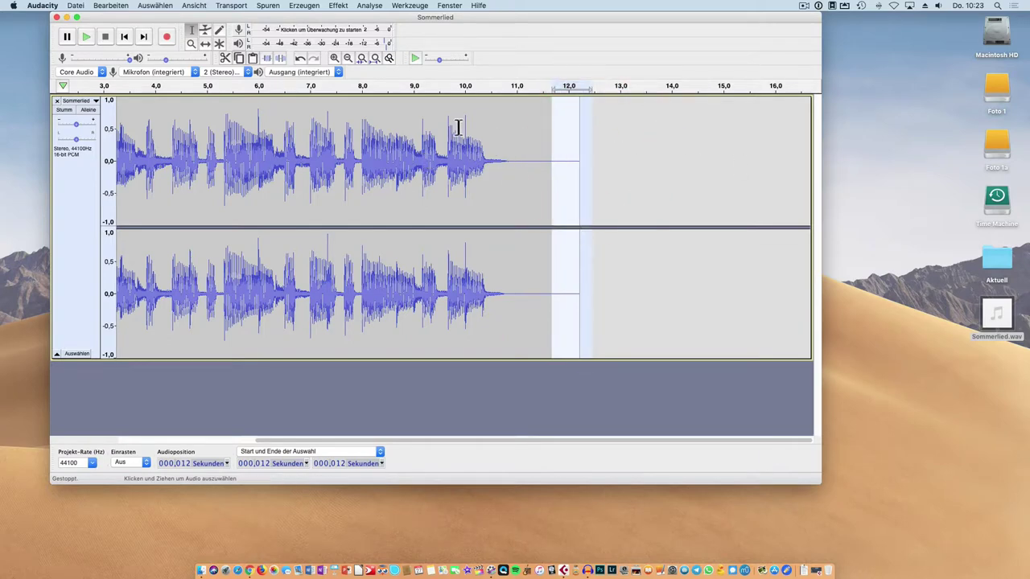
left_click(336, 6)
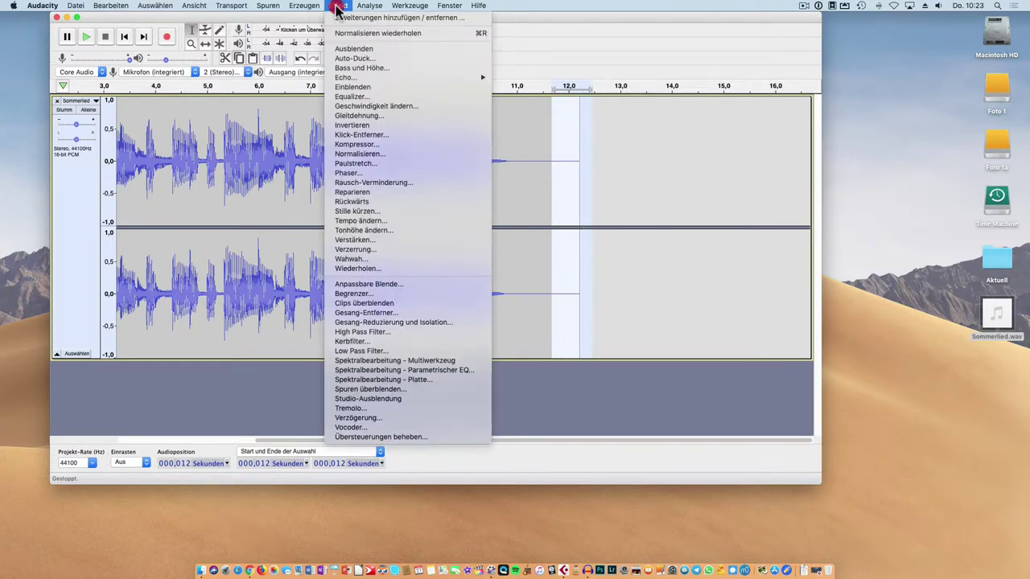
left_click(351, 49)
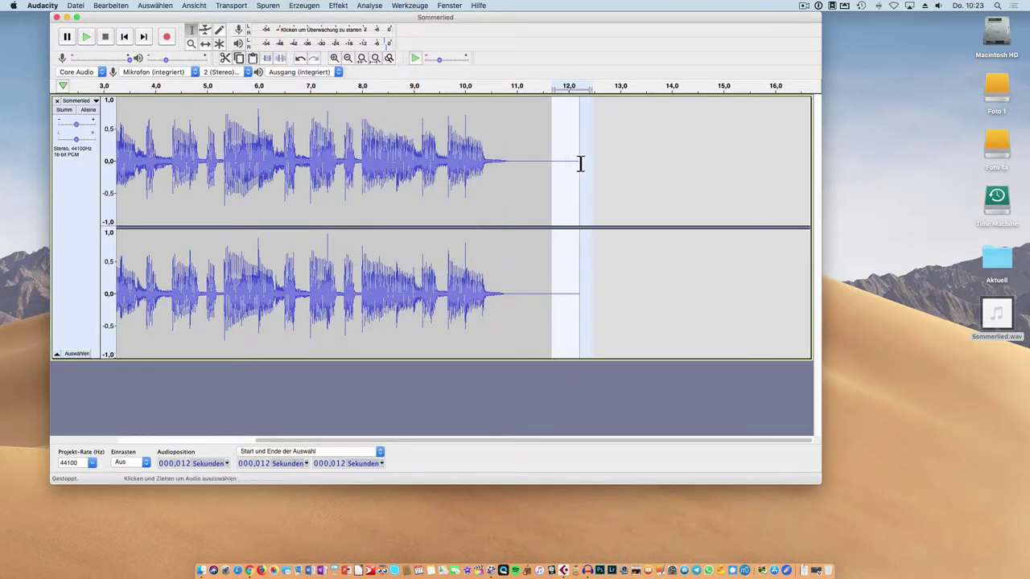
left_click(504, 193)
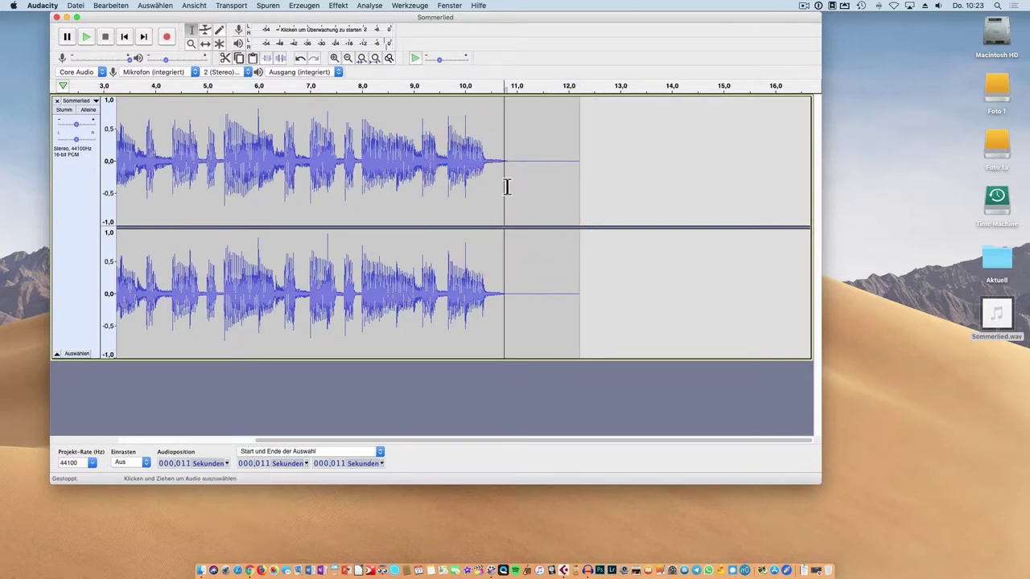
- Export the audio to the desktop as Sommerlied.mp3 with a constant bitrate of 320 kbps in stereo
scroll(507, 187, "left", 5)
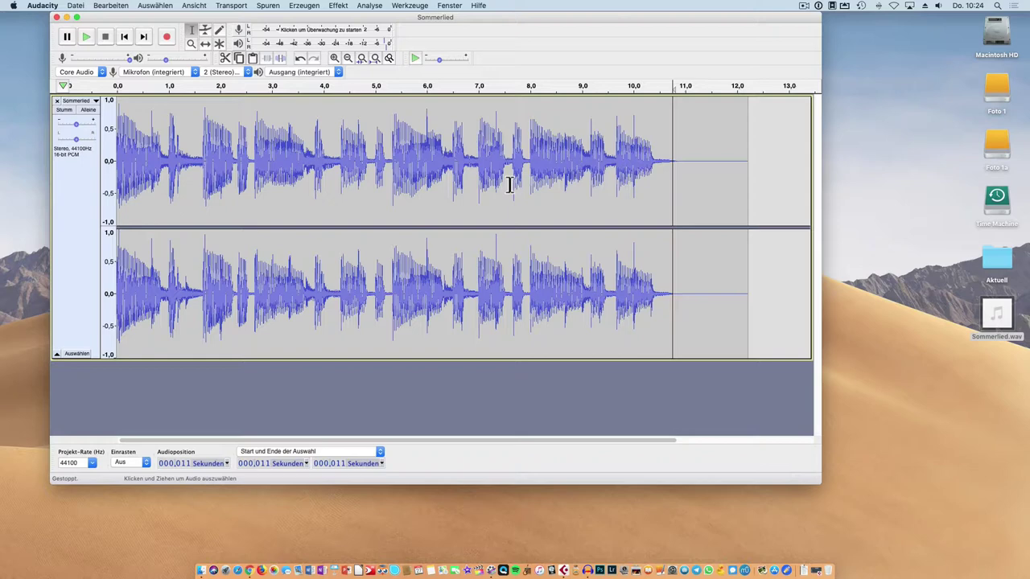
left_click(77, 7)
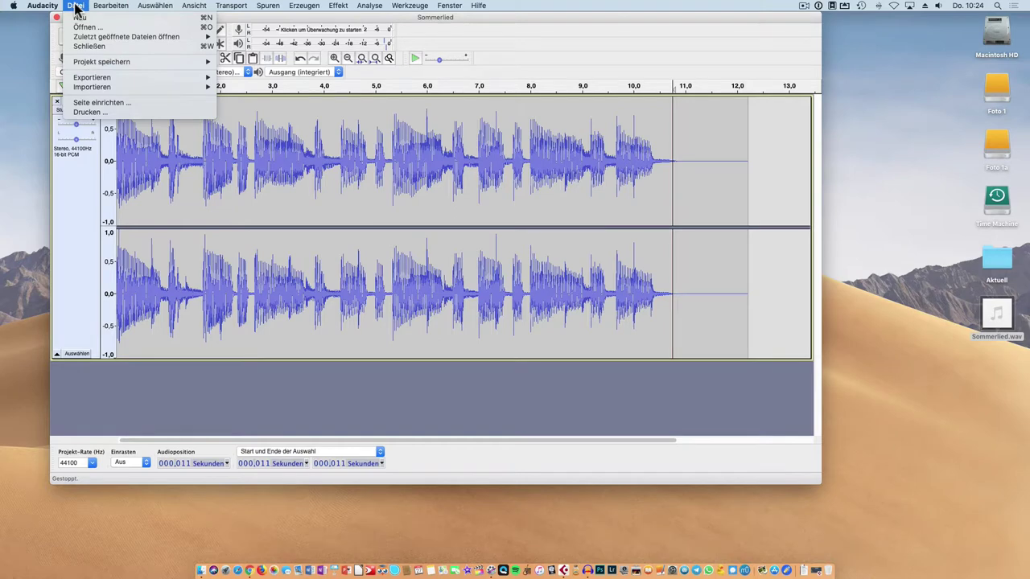
mouse_move(100, 81)
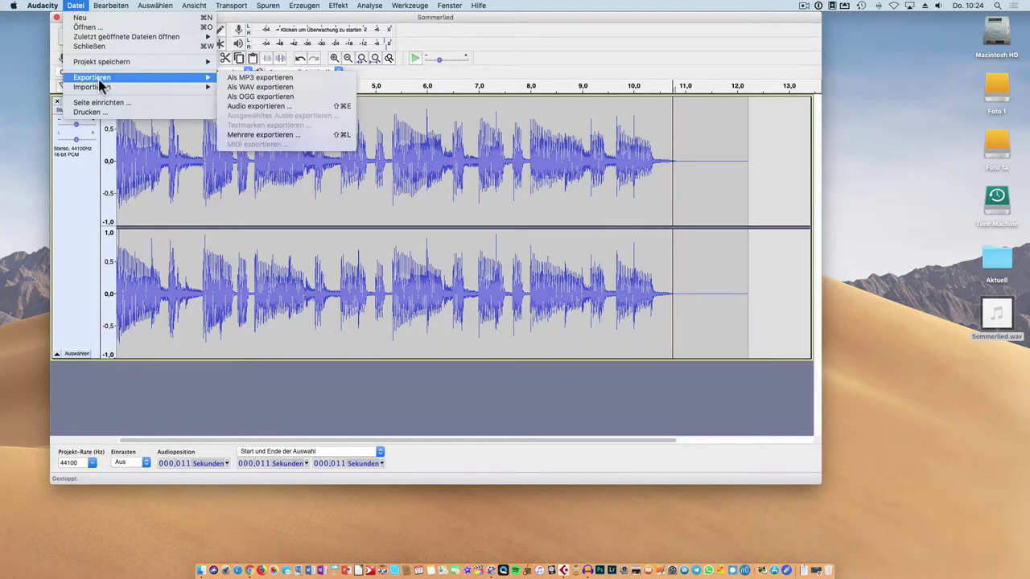
left_click(258, 80)
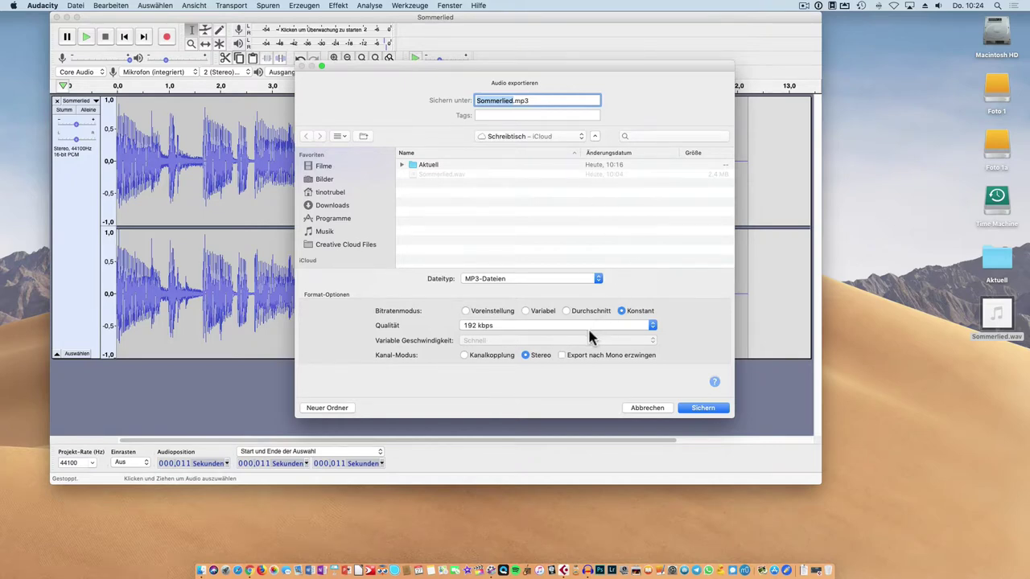
left_click(475, 327)
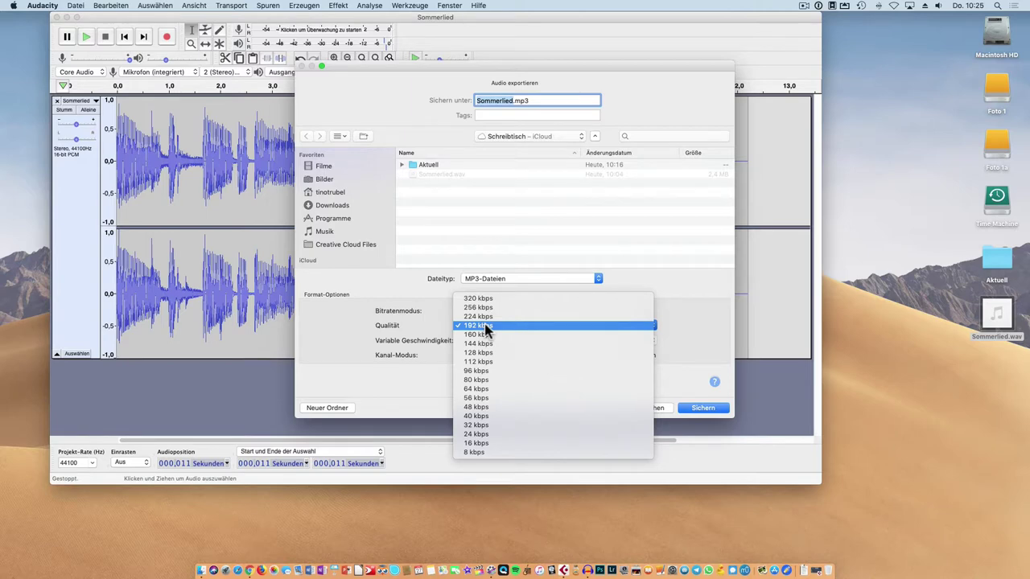
left_click(488, 300)
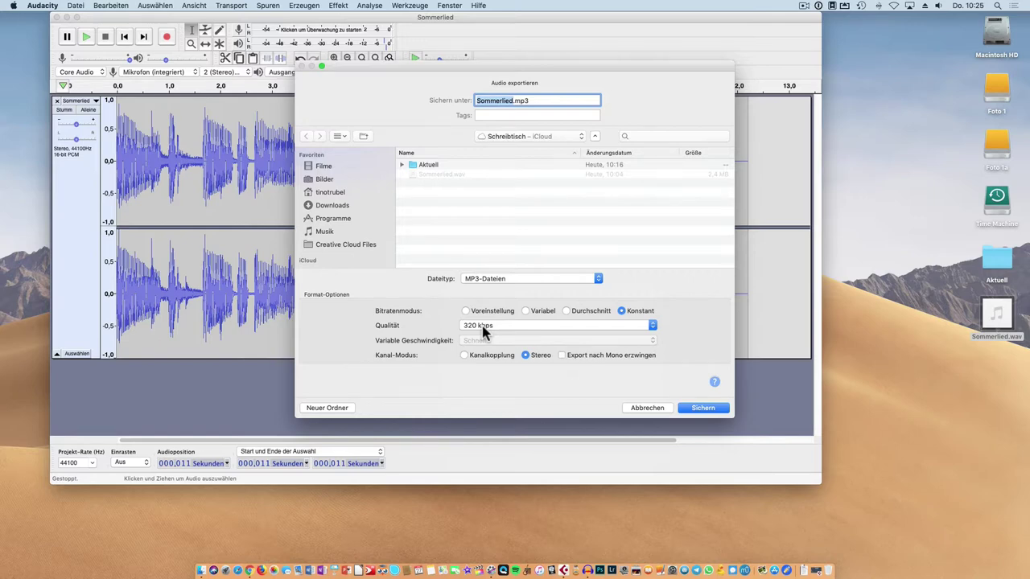
left_click(485, 332)
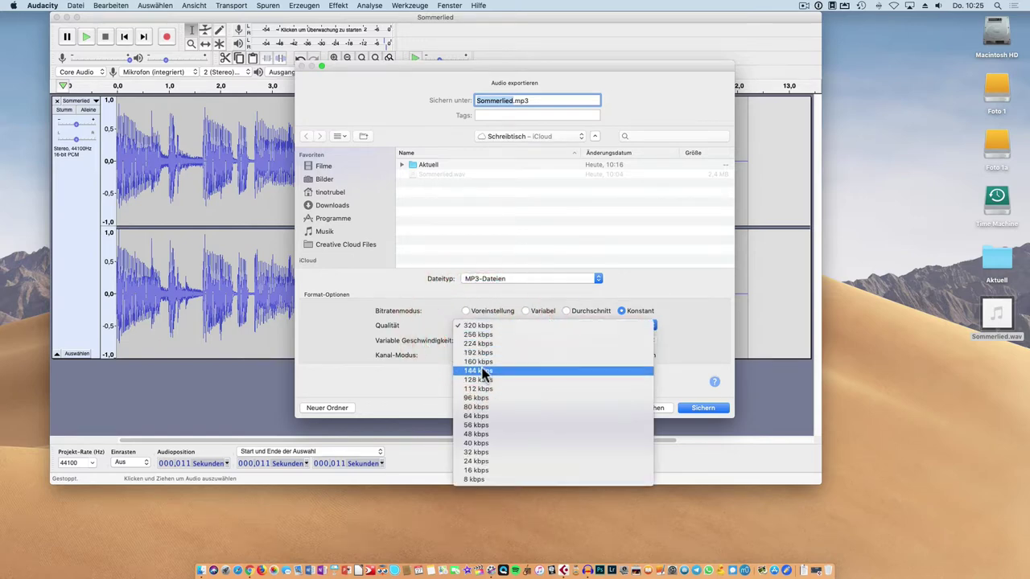
left_click(488, 325)
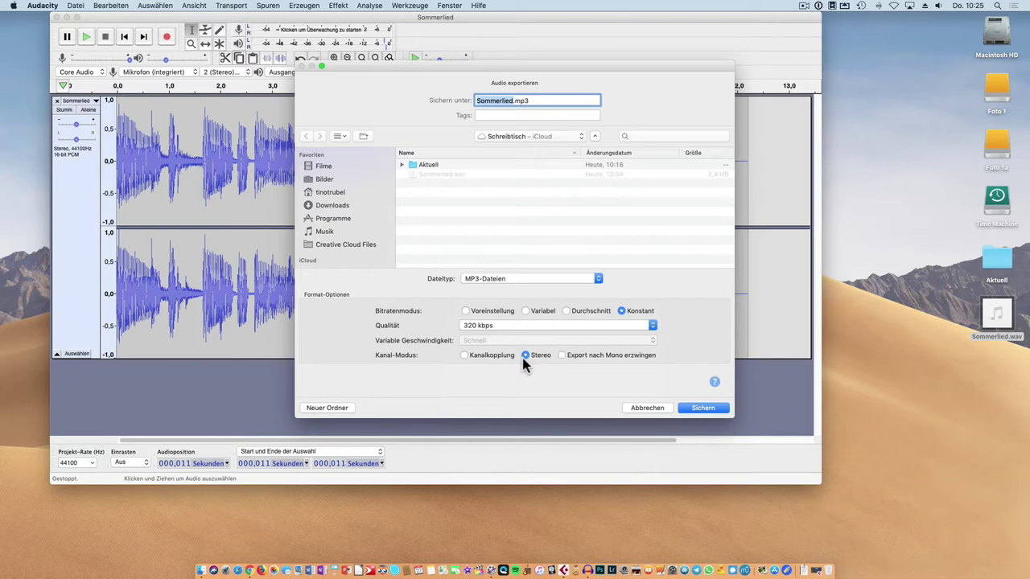
left_click(710, 409)
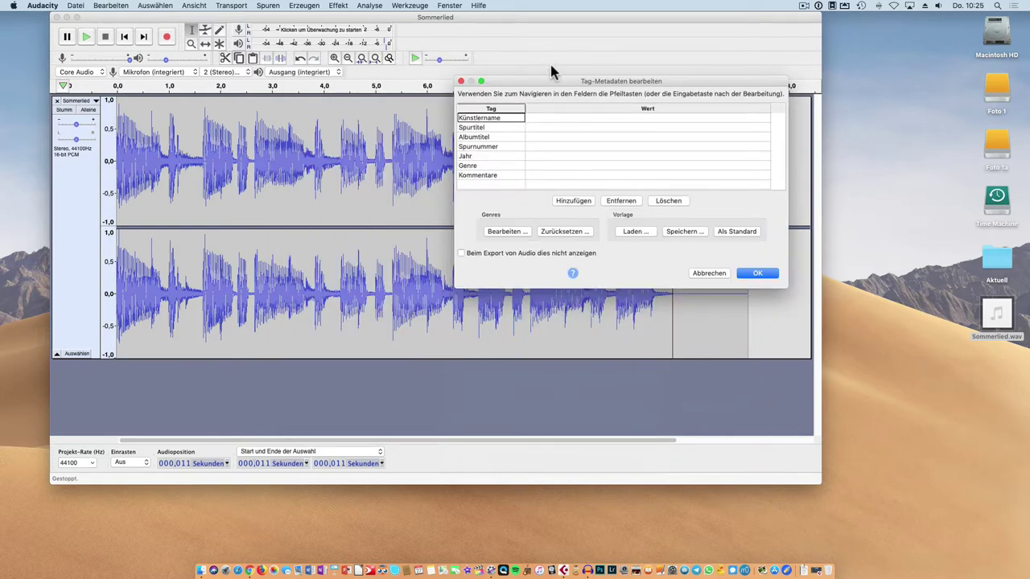
- Enter the artist's name and the track title "Sommerlied" in the metadata and complete the MP3 export
left_click_drag(551, 80, 338, 135)
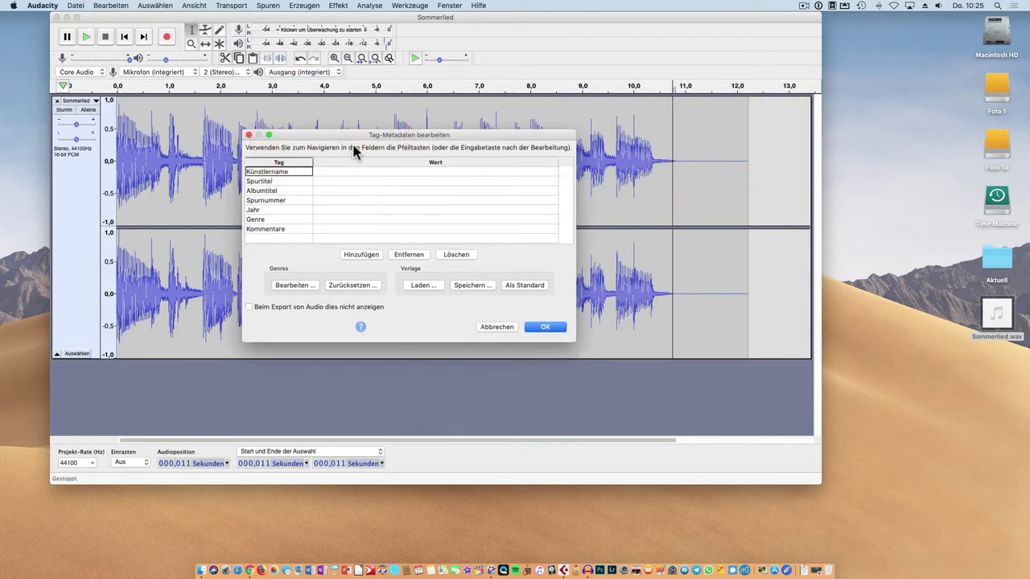
left_click(362, 172)
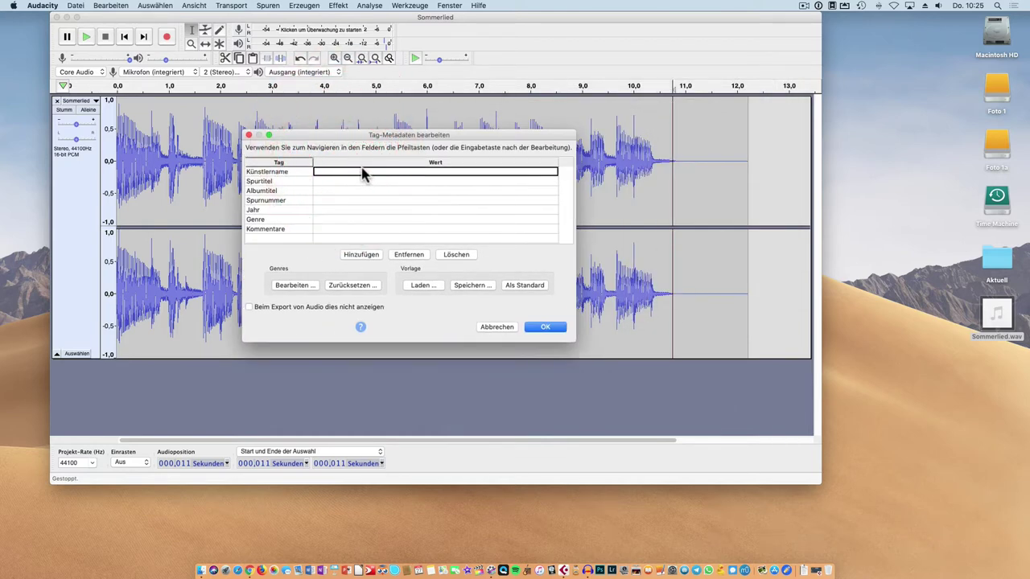
type("Tino")
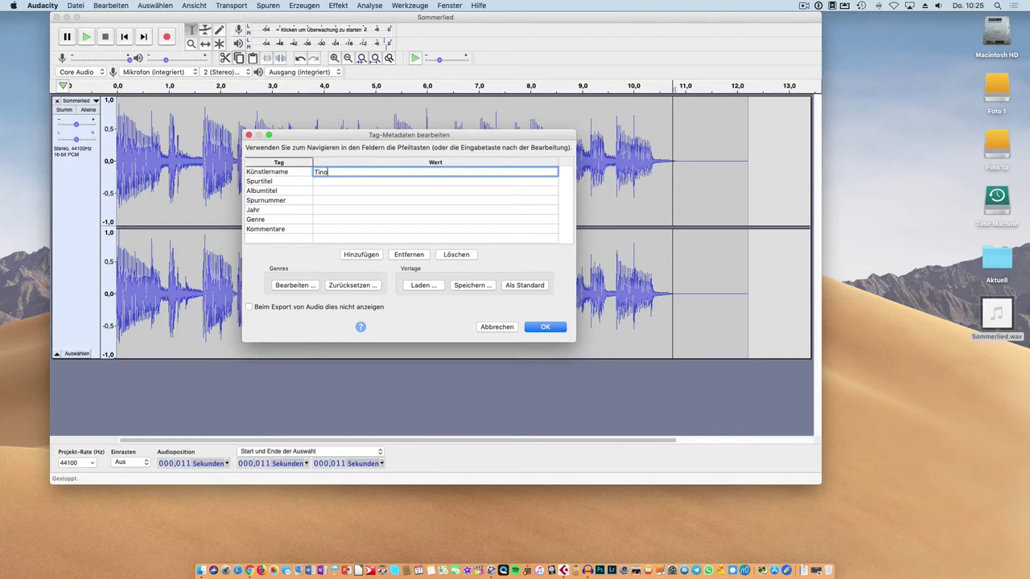
left_click(350, 183)
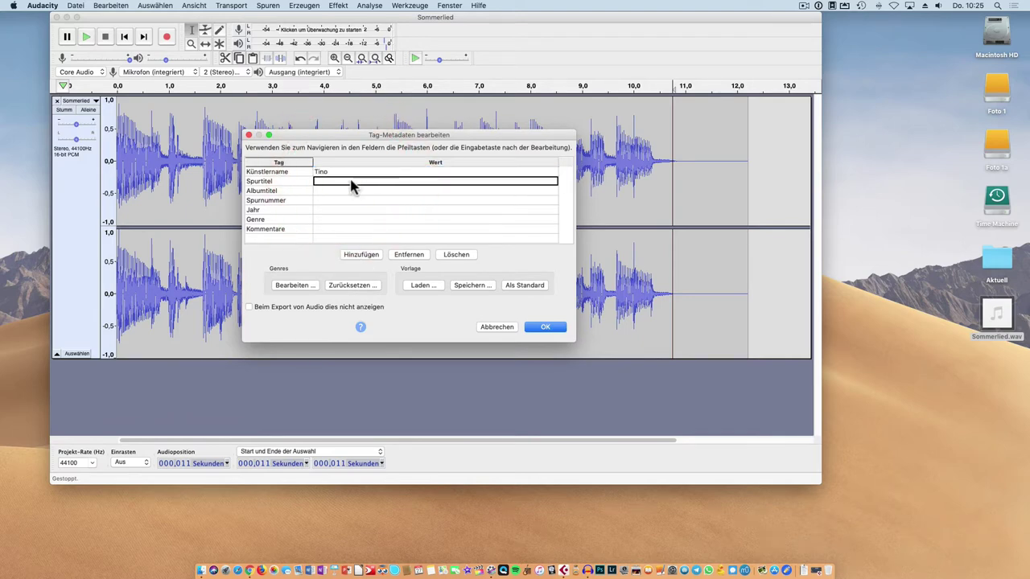
type("Sommerlied")
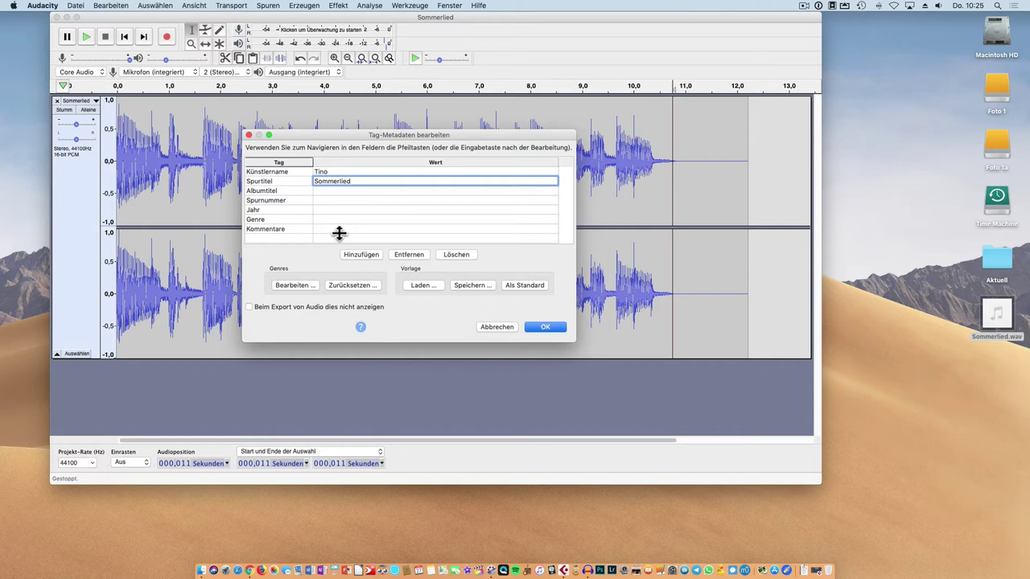
left_click(537, 327)
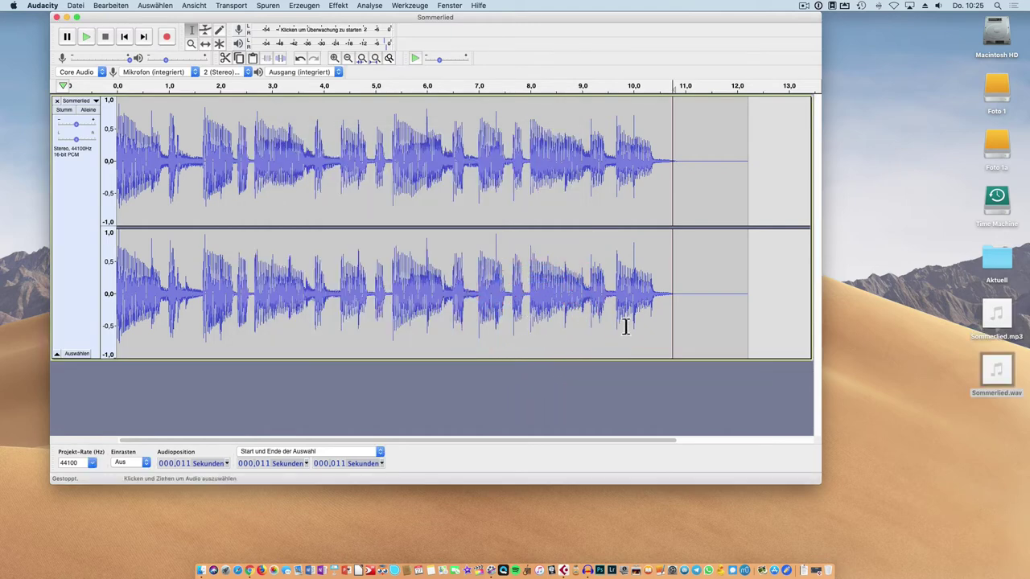
- Open the exported Sommerlied.mp3 from the desktop in VLC, listen to it briefly and pause playback
double_click(995, 312)
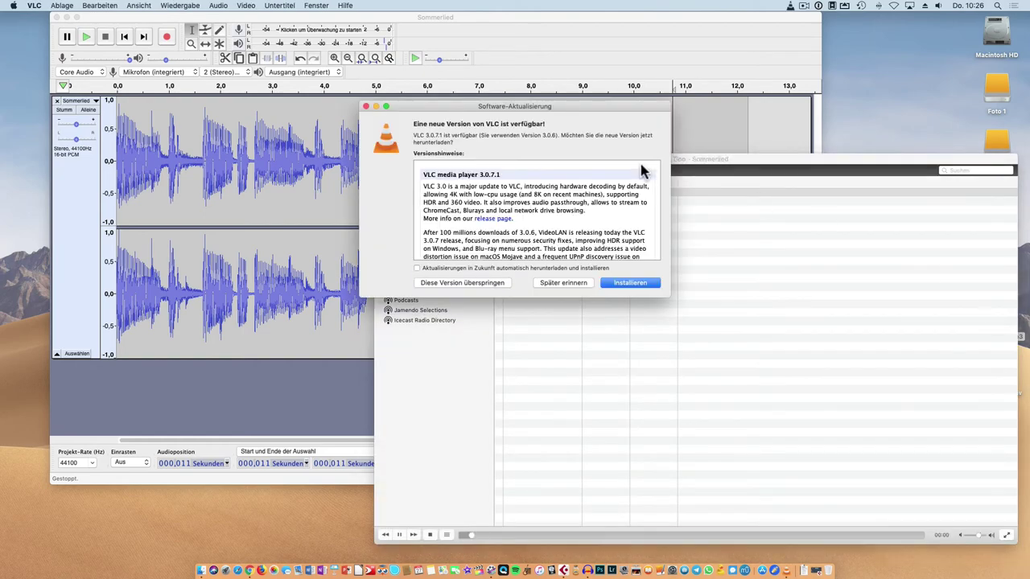
left_click_drag(561, 105, 303, 116)
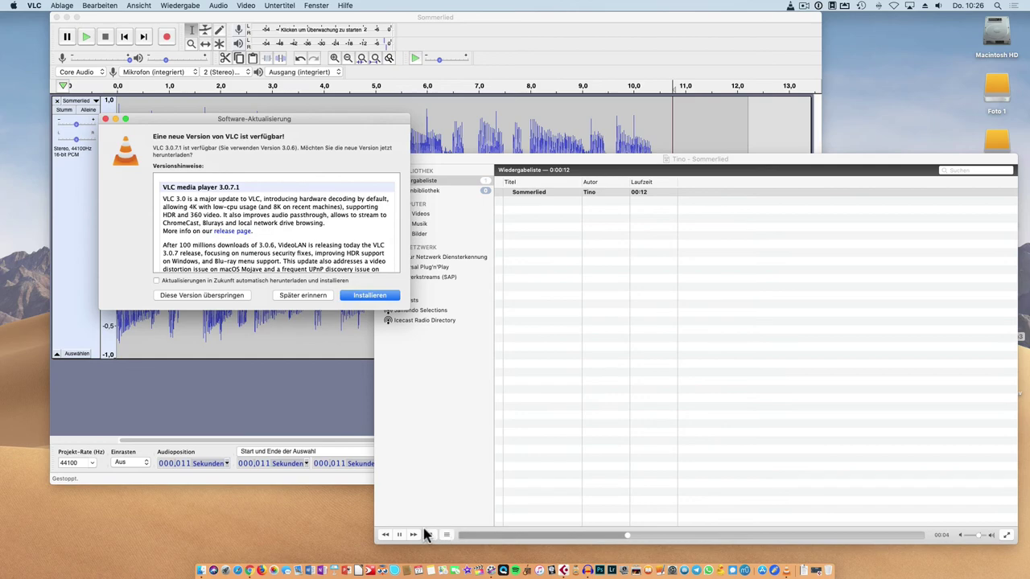
left_click(400, 536)
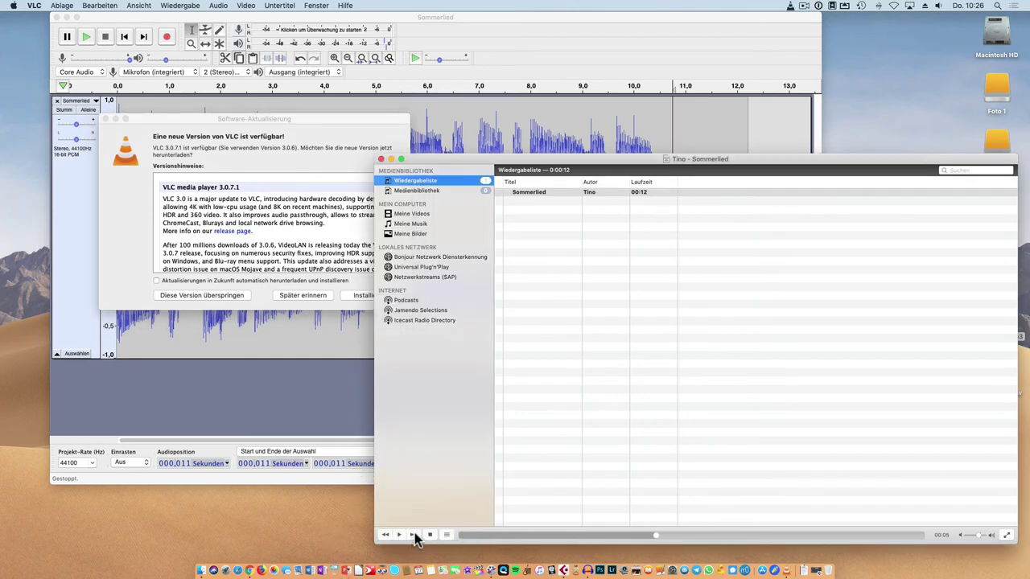